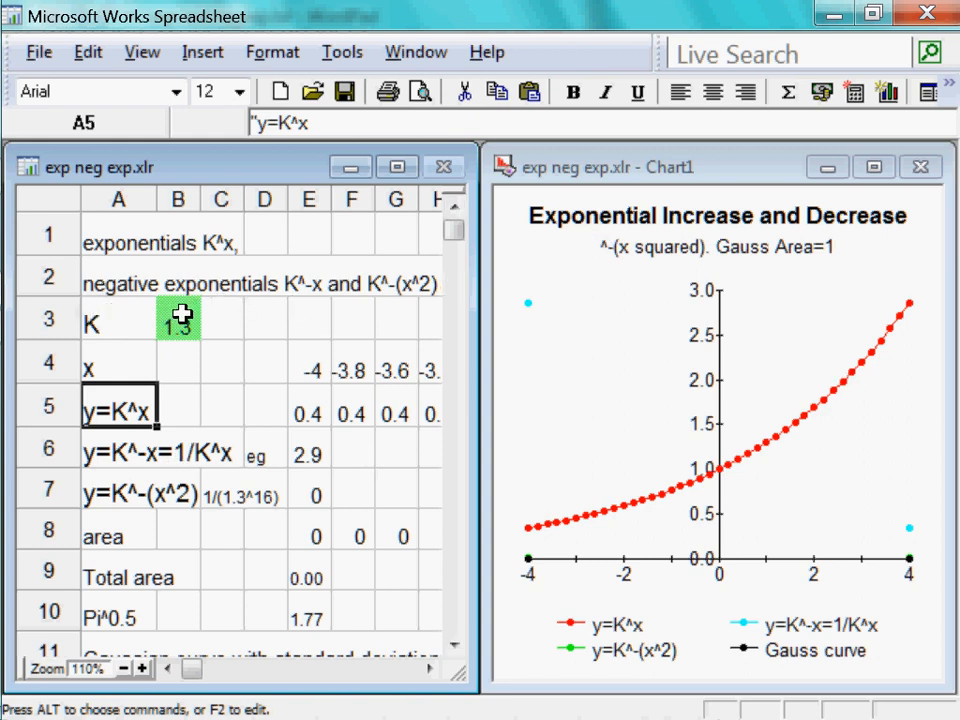
Fill the y=K^-x formula from E6 rightward across row 6 through AS6
left_click(309, 450)
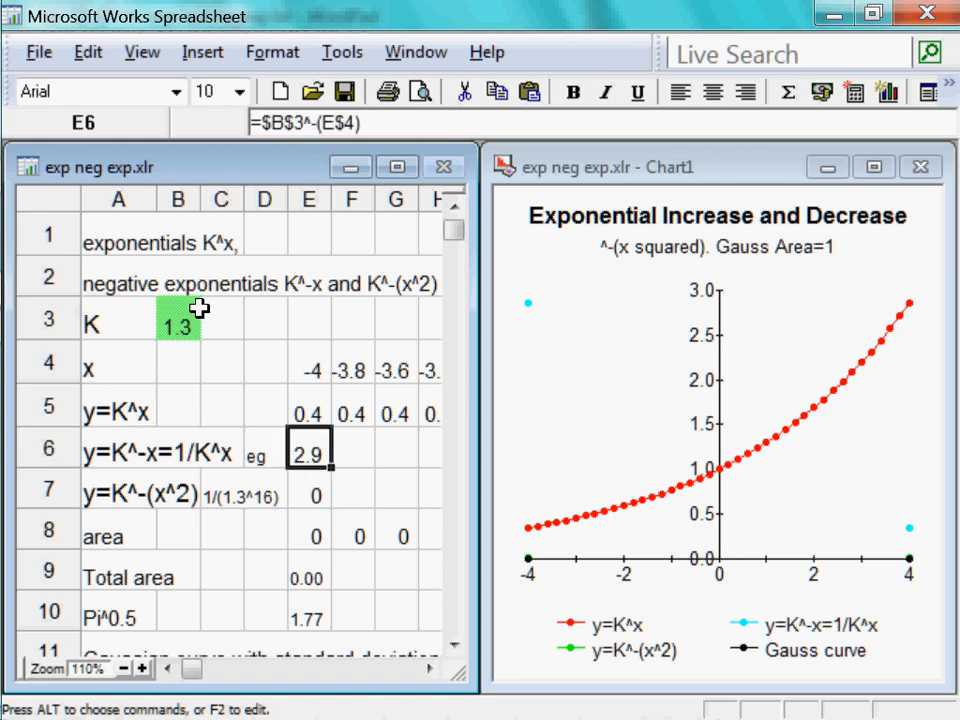
key("ctrl+shift+Right")
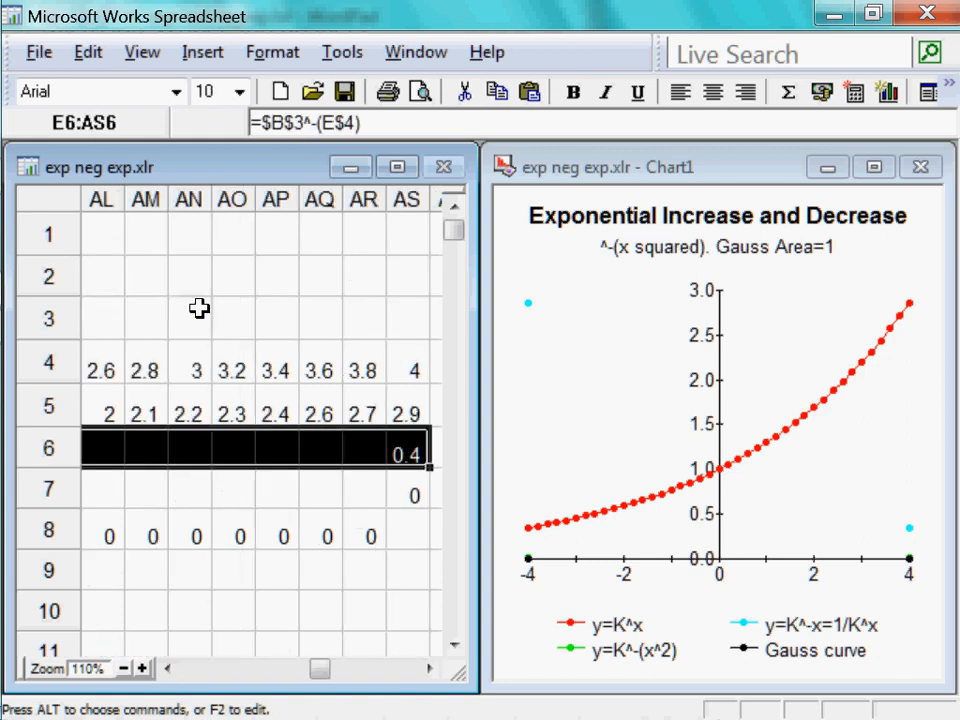
key("ctrl+r")
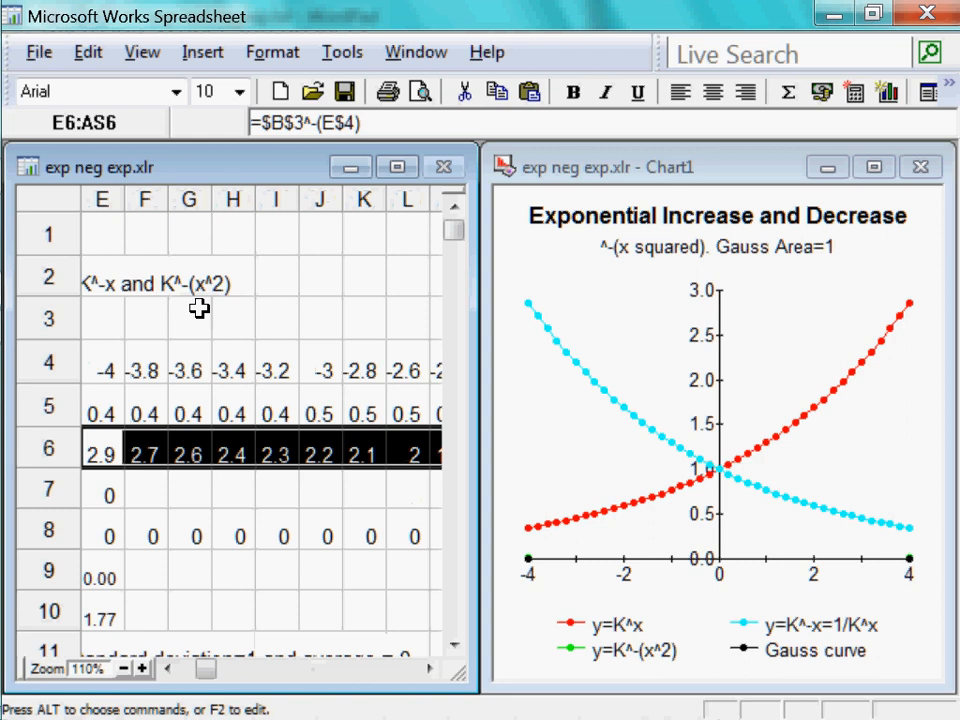
key("Left")
key("Home")
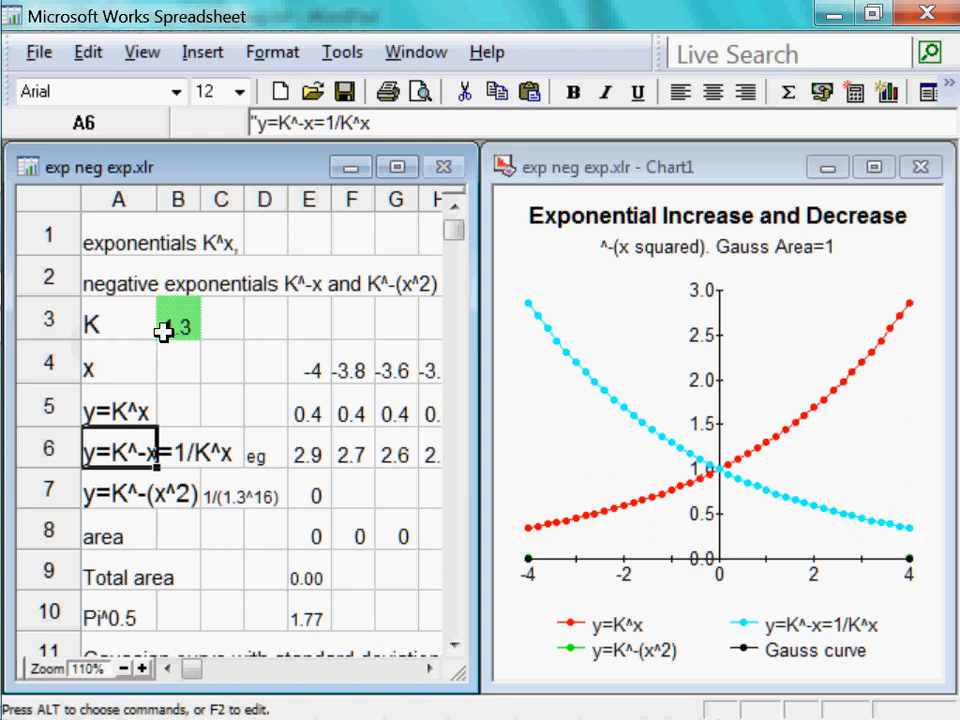
Fill the y=K^-(x^2) formula from E7 rightward across row 7 through AS7
left_click(311, 495)
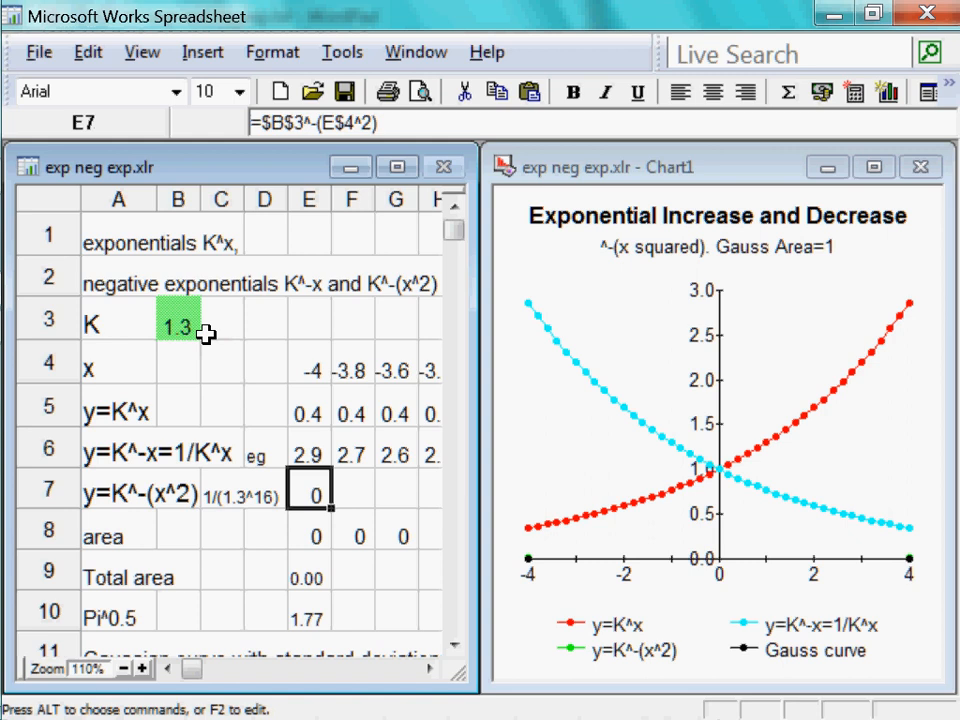
key("ctrl+shift+Right")
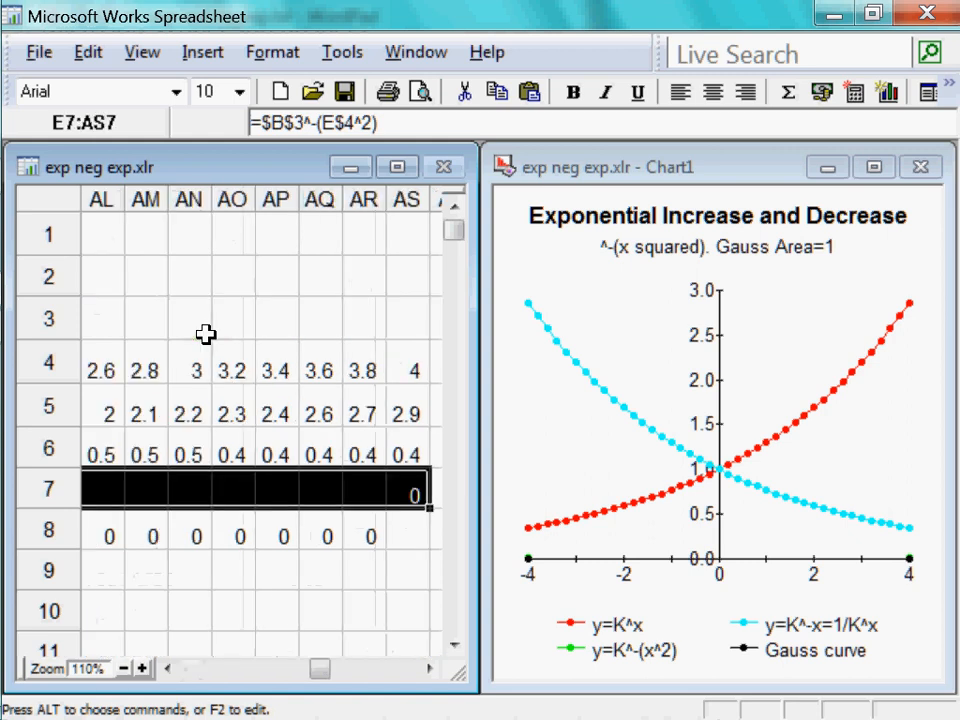
key("ctrl+r")
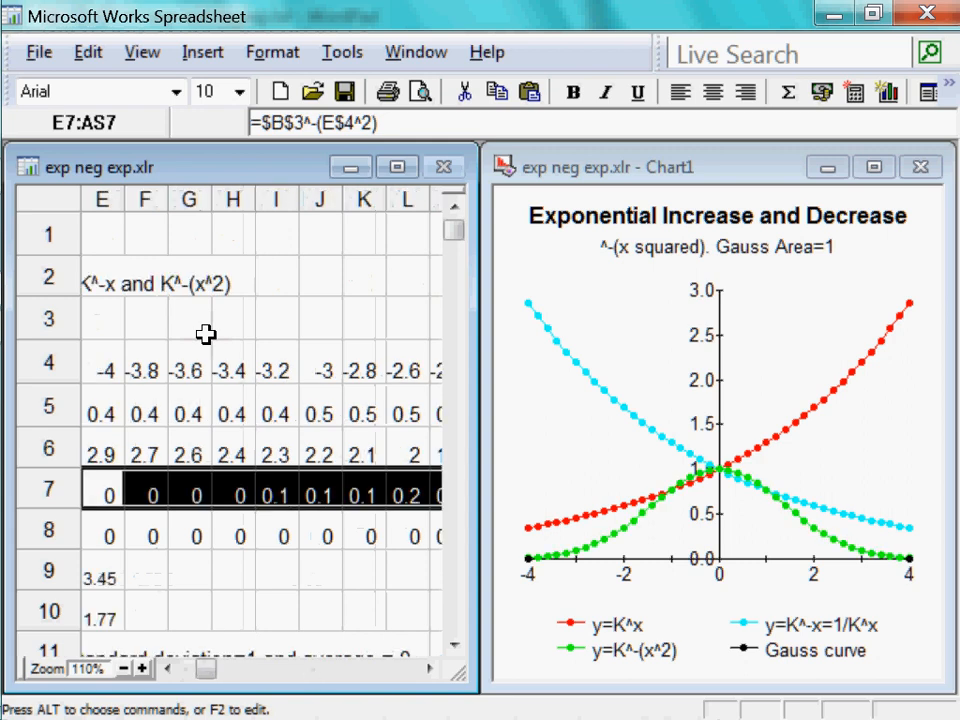
key("Left")
key("Left")
key("Left")
key("Left")
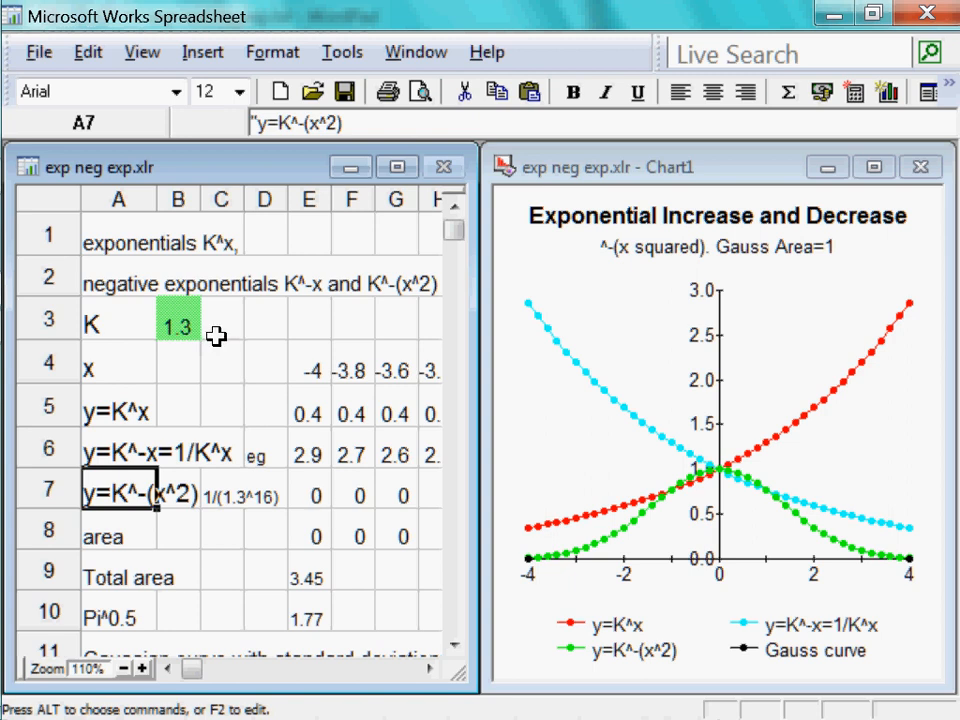
Inspect the strip area formula in E8 and the total area formula in E9
key("Down")
key("Right")
key("Right")
key("Right")
key("Right")
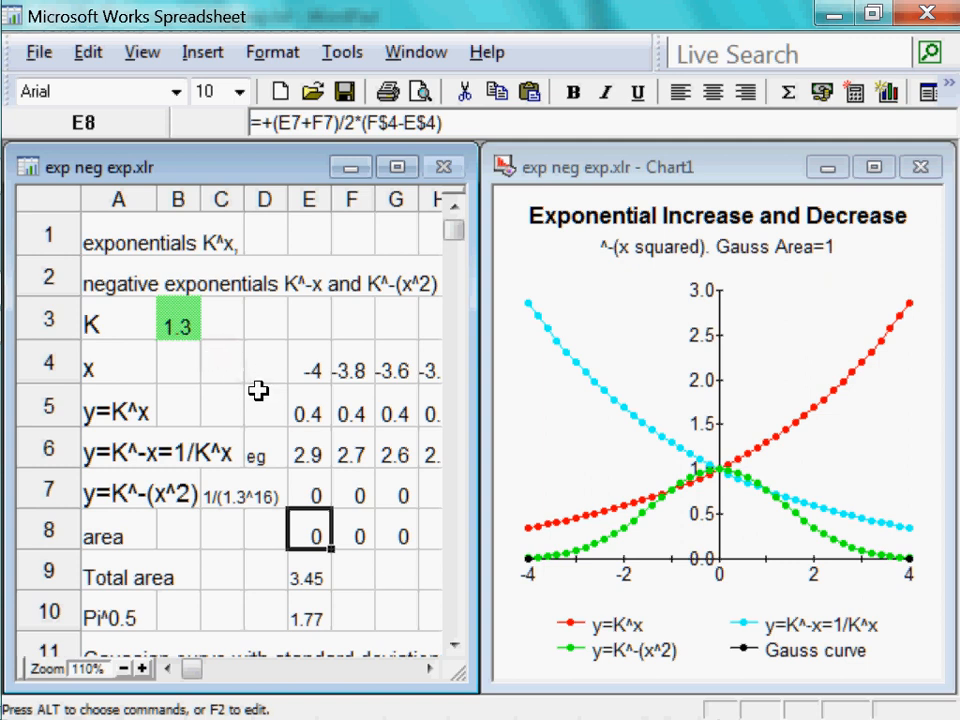
key("Down")
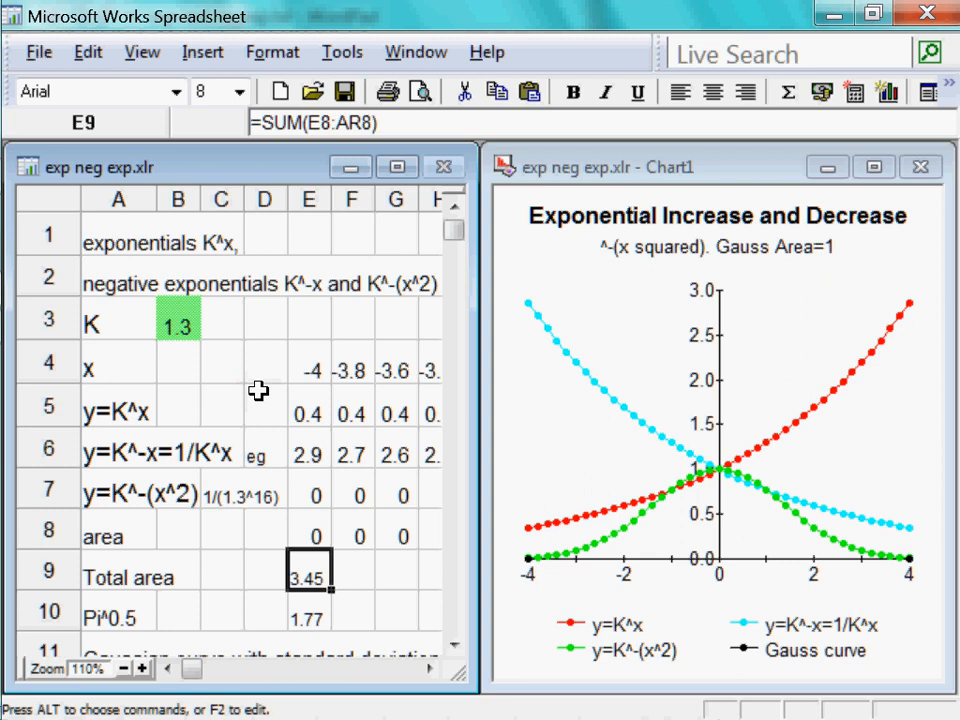
Set the K value in cell B3 to 2.718
key("Up")
key("Up")
key("Up")
key("Up")
key("Up")
key("Up")
key("Left")
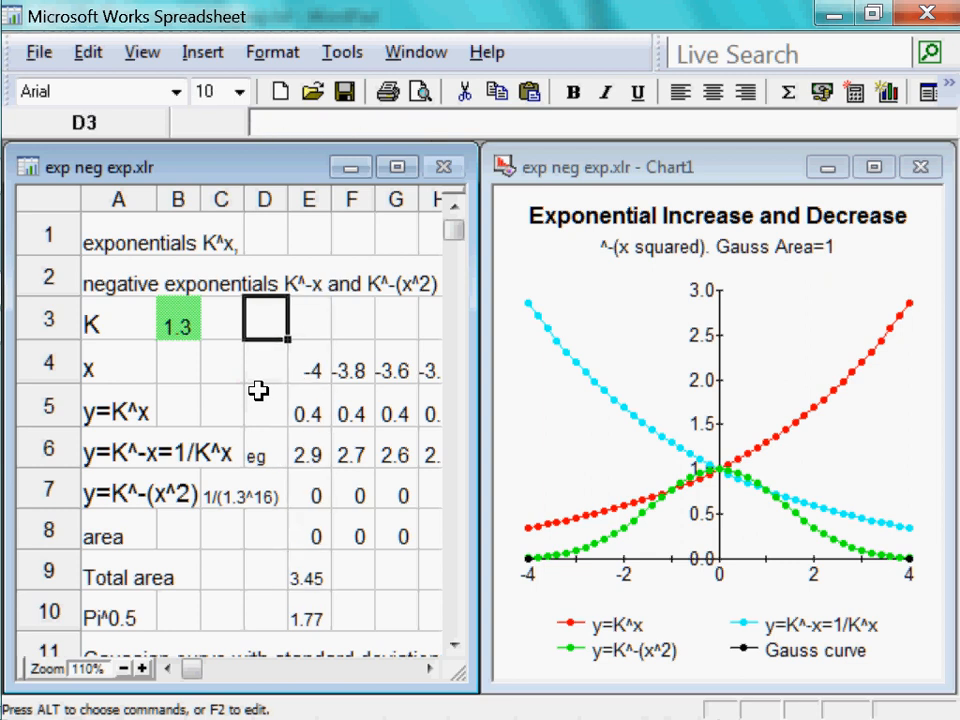
key("Left")
key("Left")
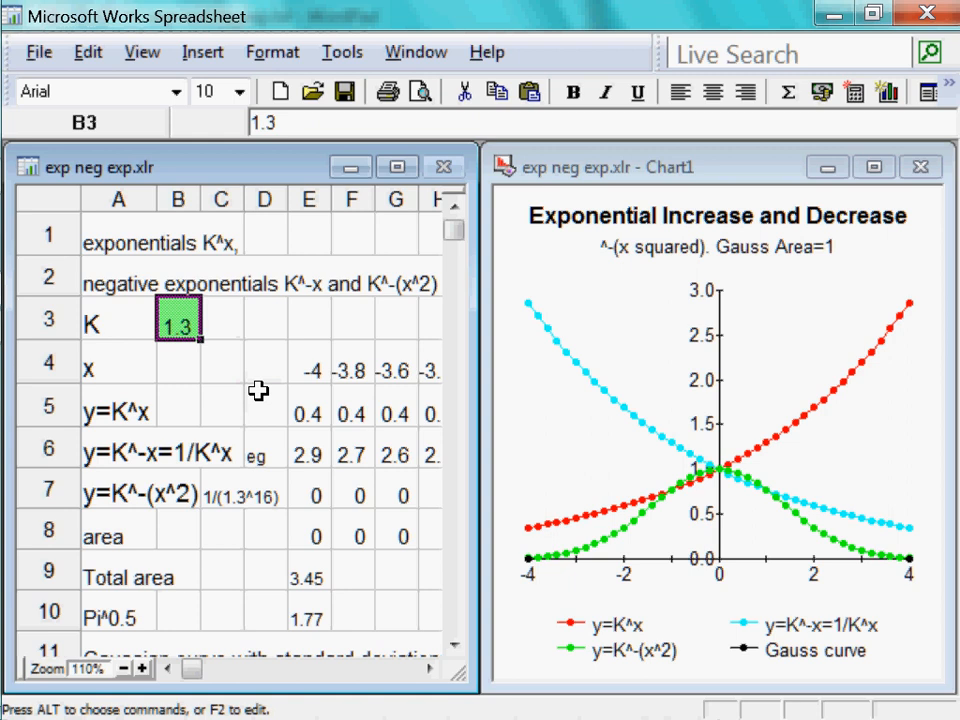
type("2.")
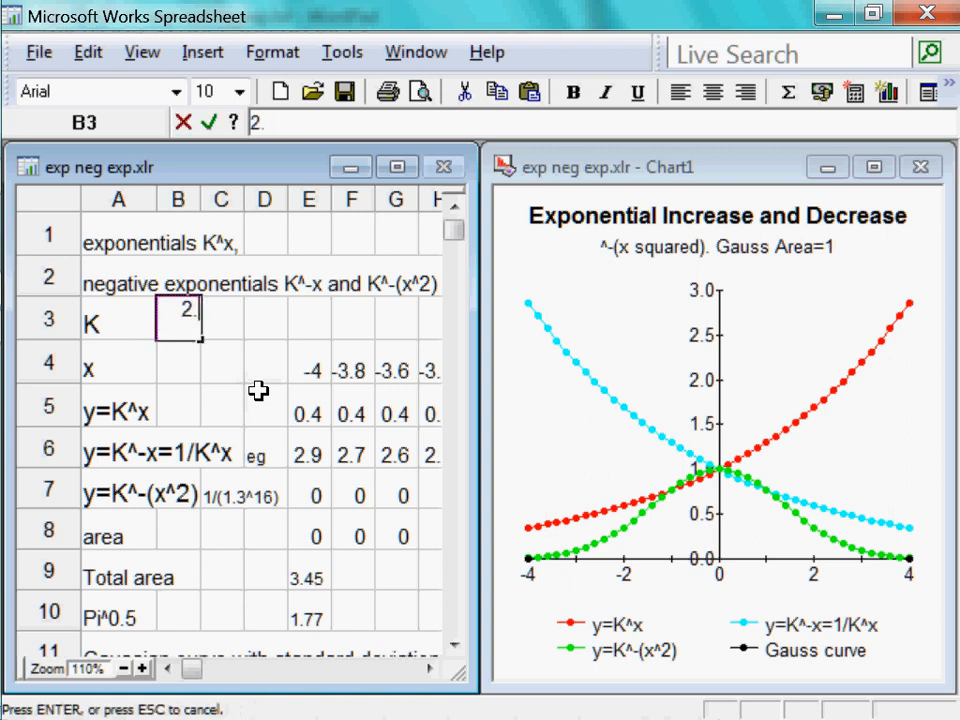
type("718")
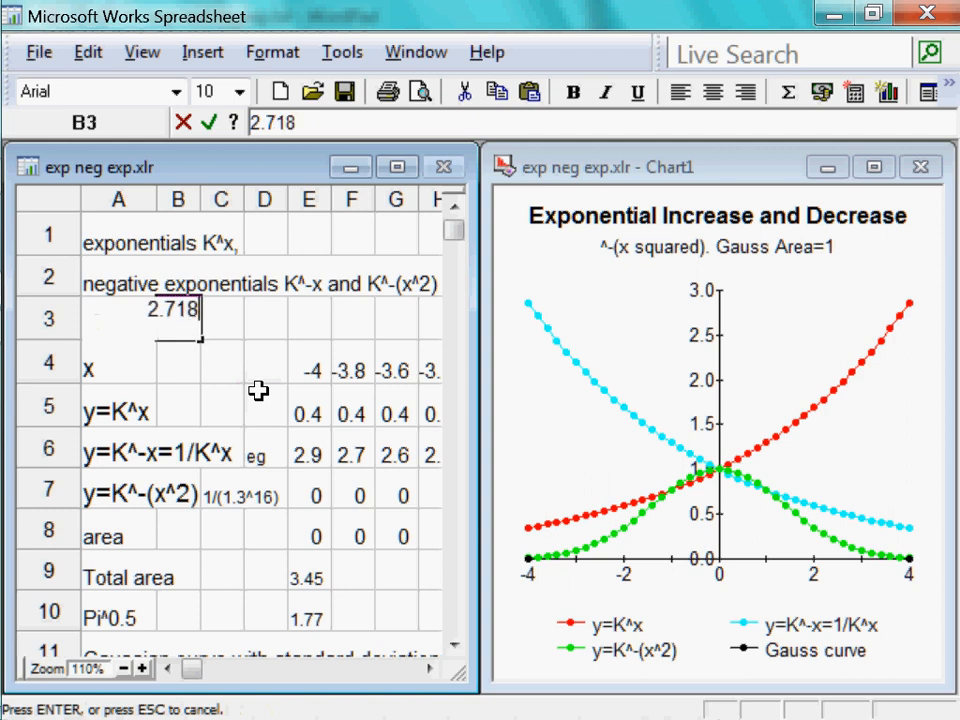
key("Return")
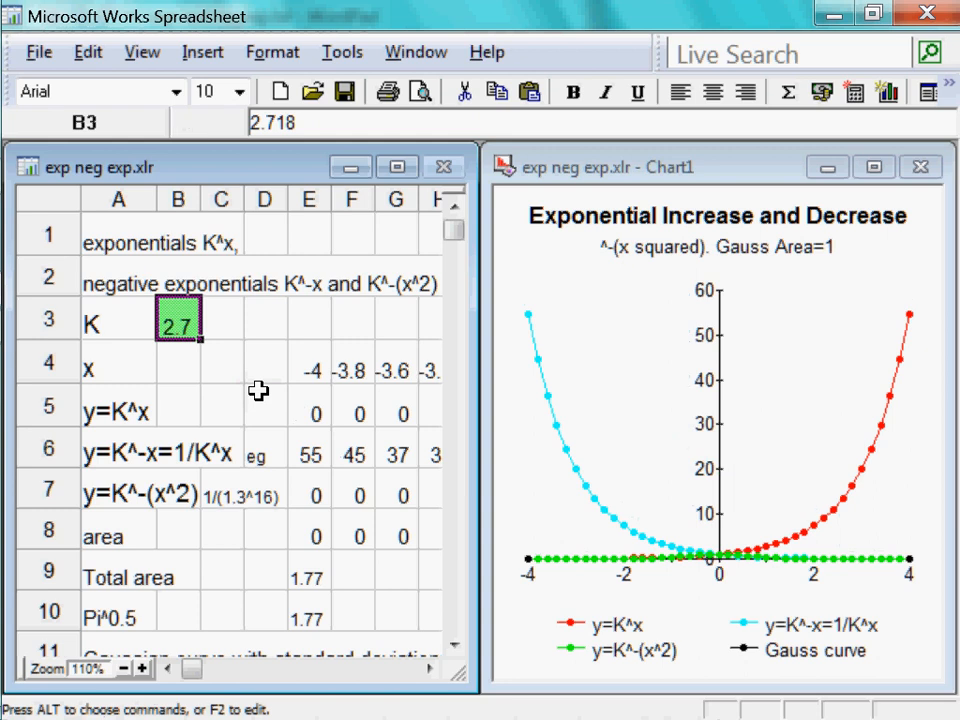
Clear the y=K^x and y=K^-x values in the range E5:AS6
key("Down")
key("Down")
key("Down")
key("Right")
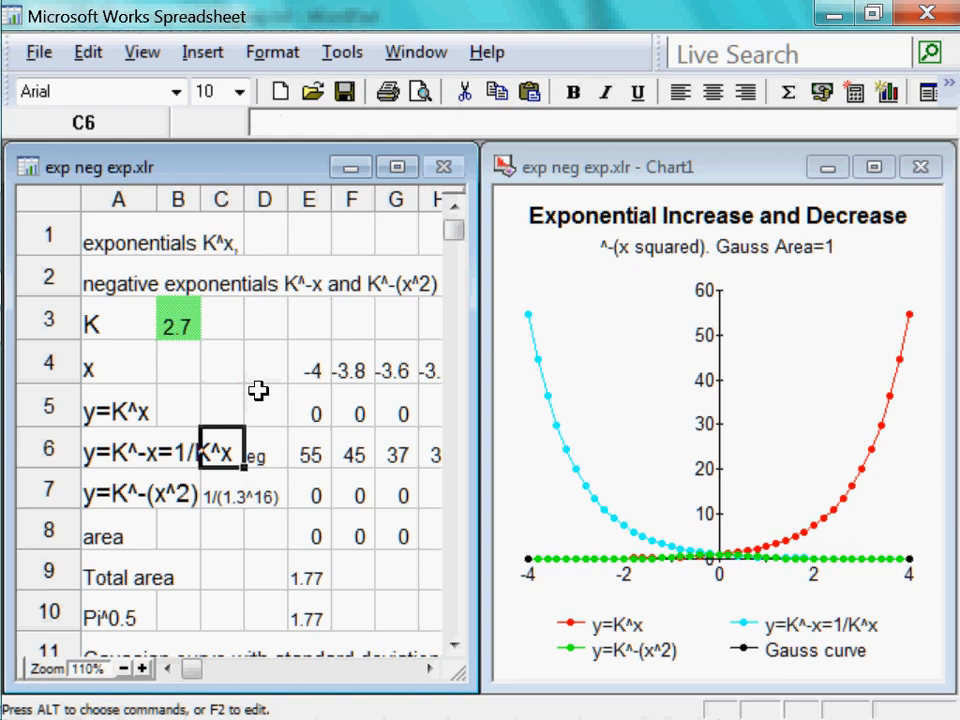
key("Right")
key("Right")
key("Up")
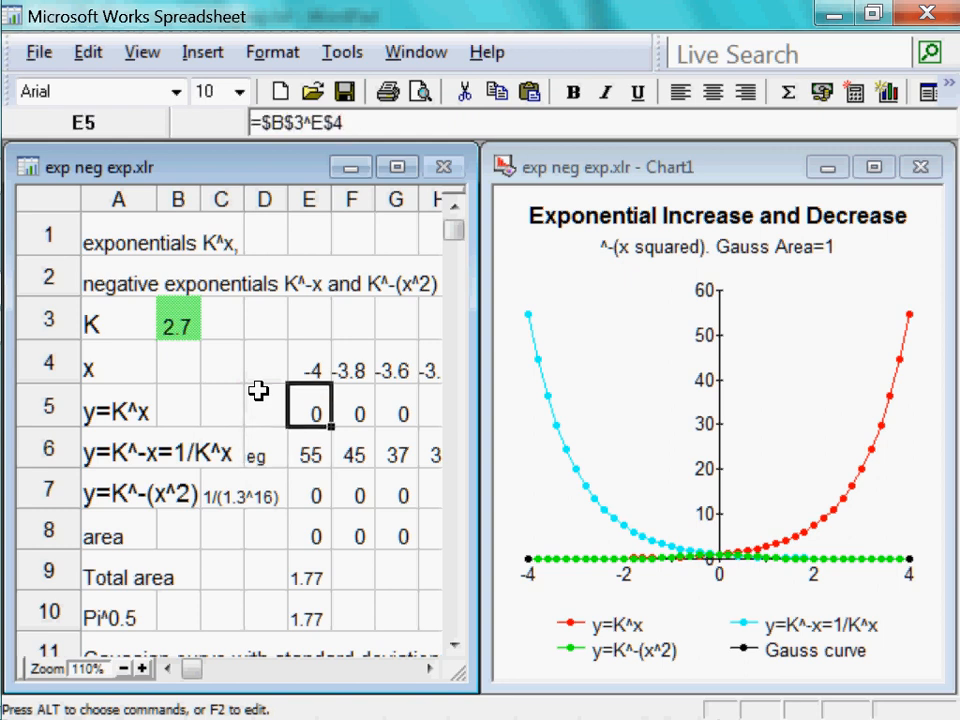
key("shift+Down")
key("ctrl+shift+Right")
key("Delete")
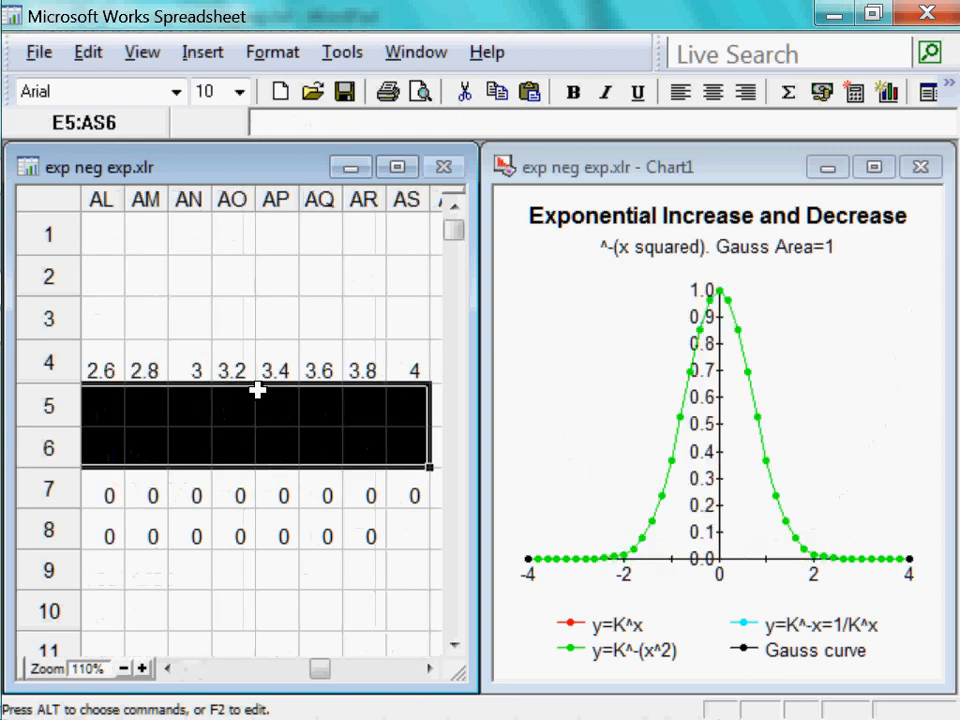
Return to the start of the table and examine the total area formula in E9
key("Left")
key("Left")
key("Left")
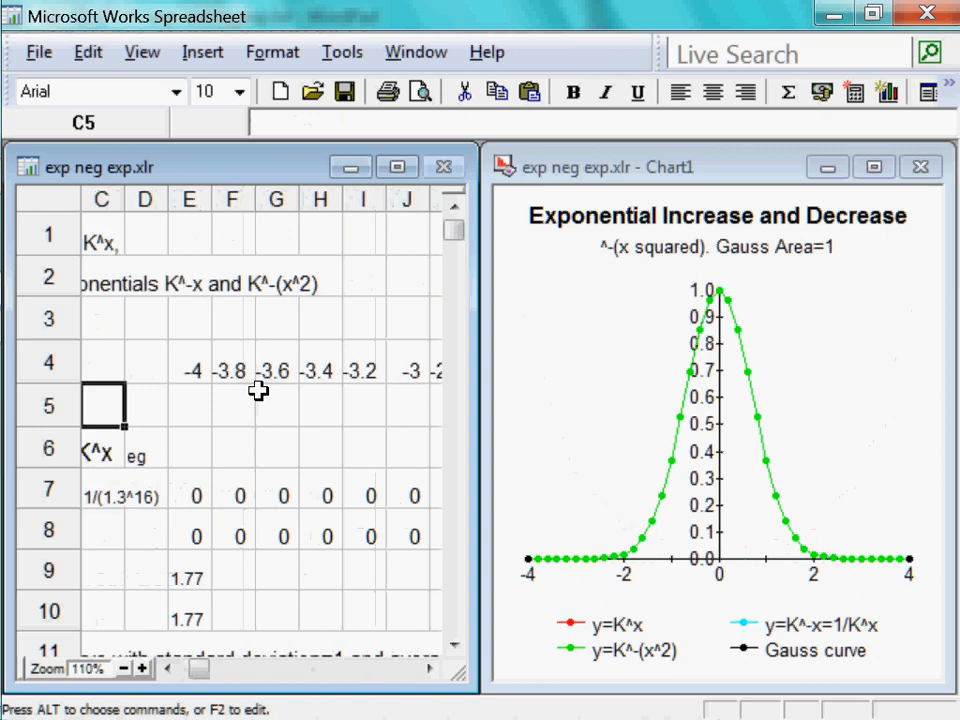
key("Right")
key("Right")
key("Right")
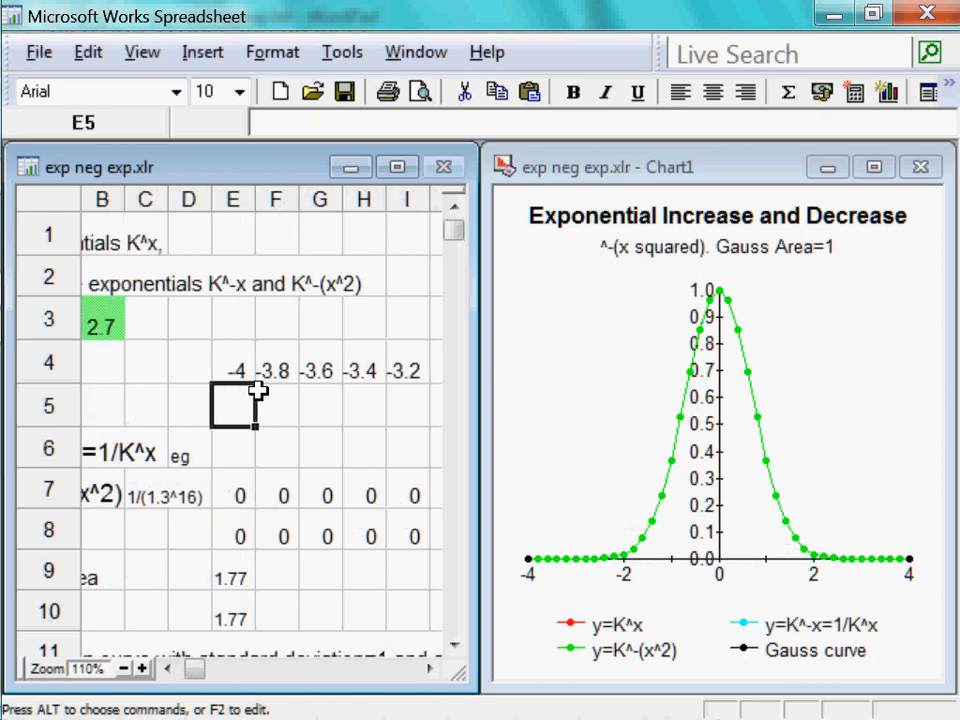
key("Down")
key("Down")
key("Down")
key("Down")
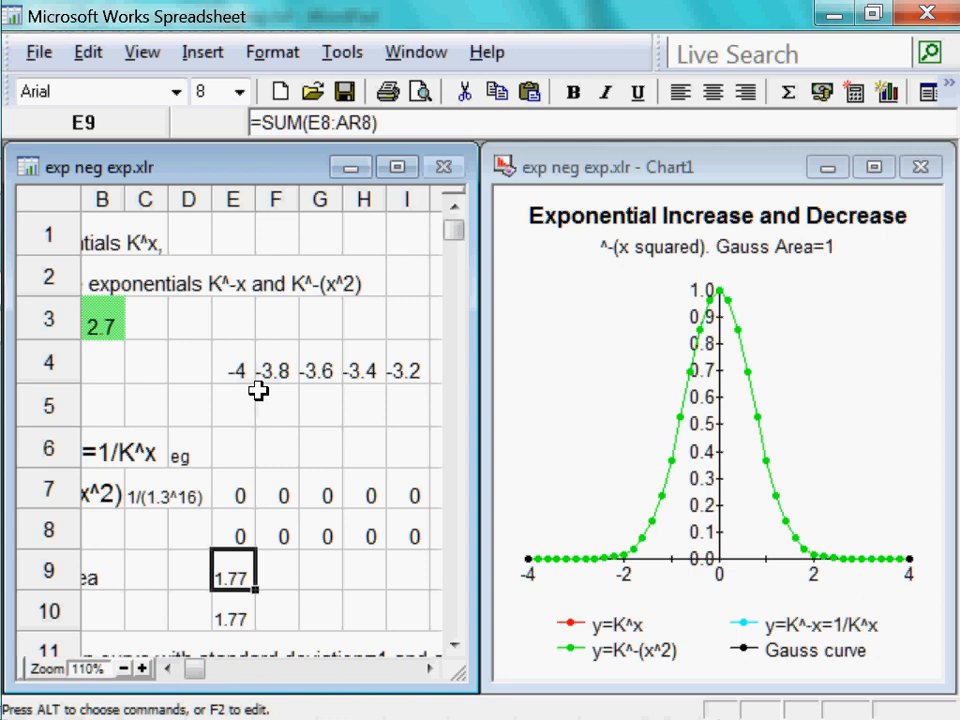
Read the Pi^0.5 row and the Gaussian curve definitions in cells A10 to A13
key("Left")
key("Left")
key("Left")
key("Left")
key("Down")
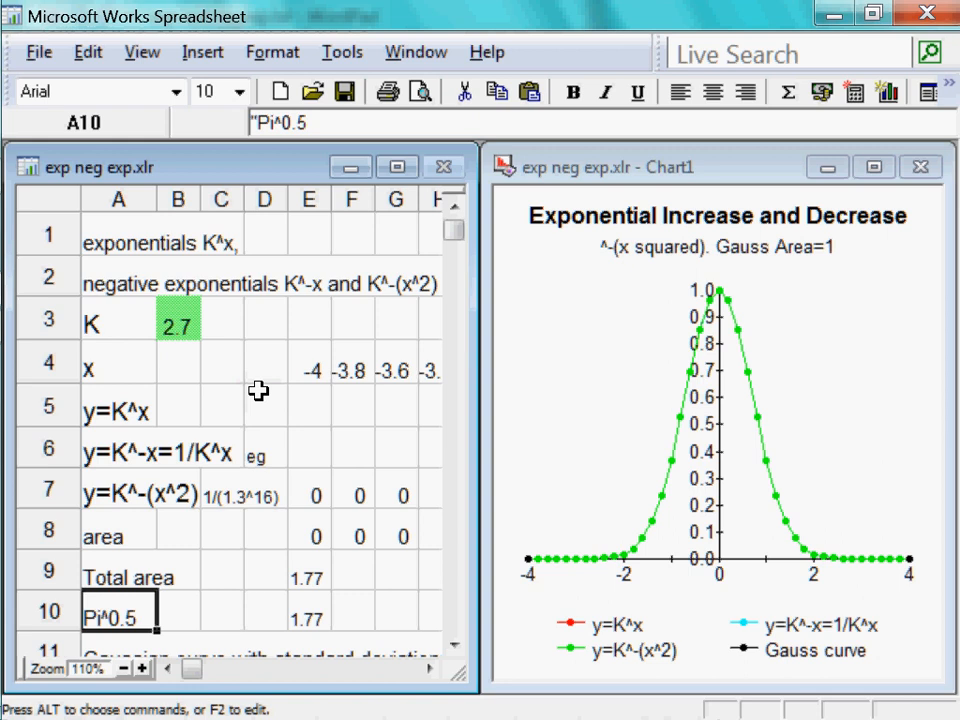
key("Down")
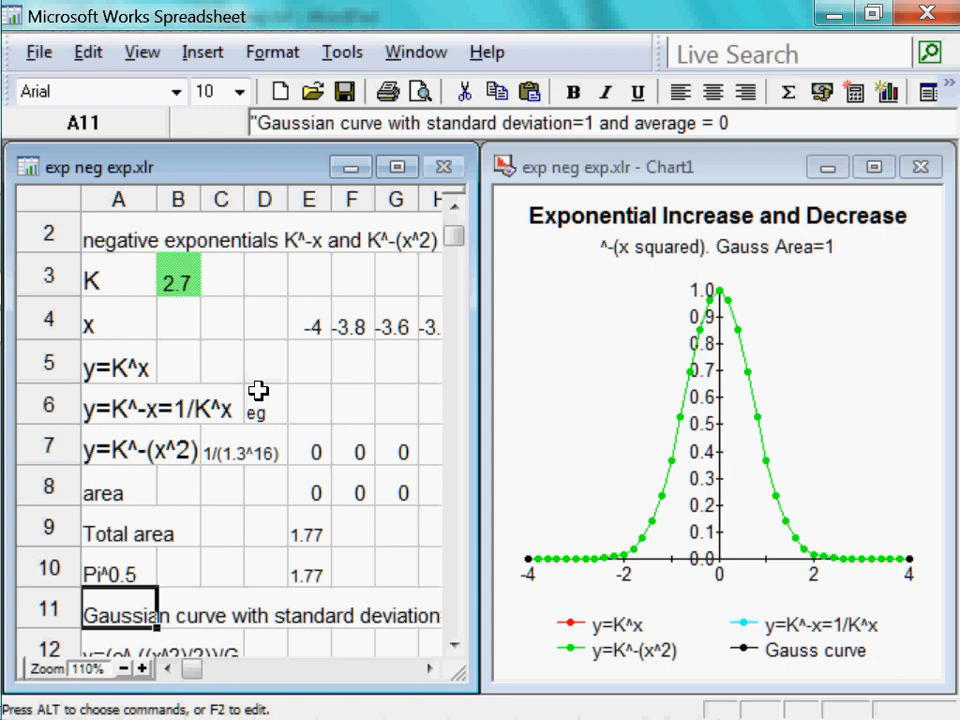
key("Down")
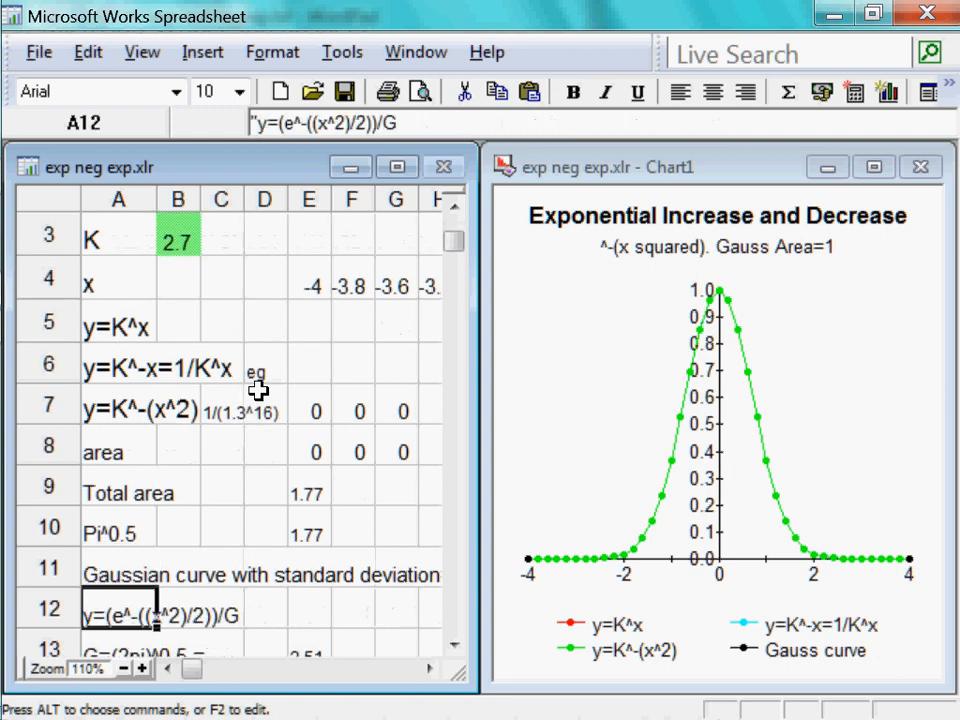
key("Down")
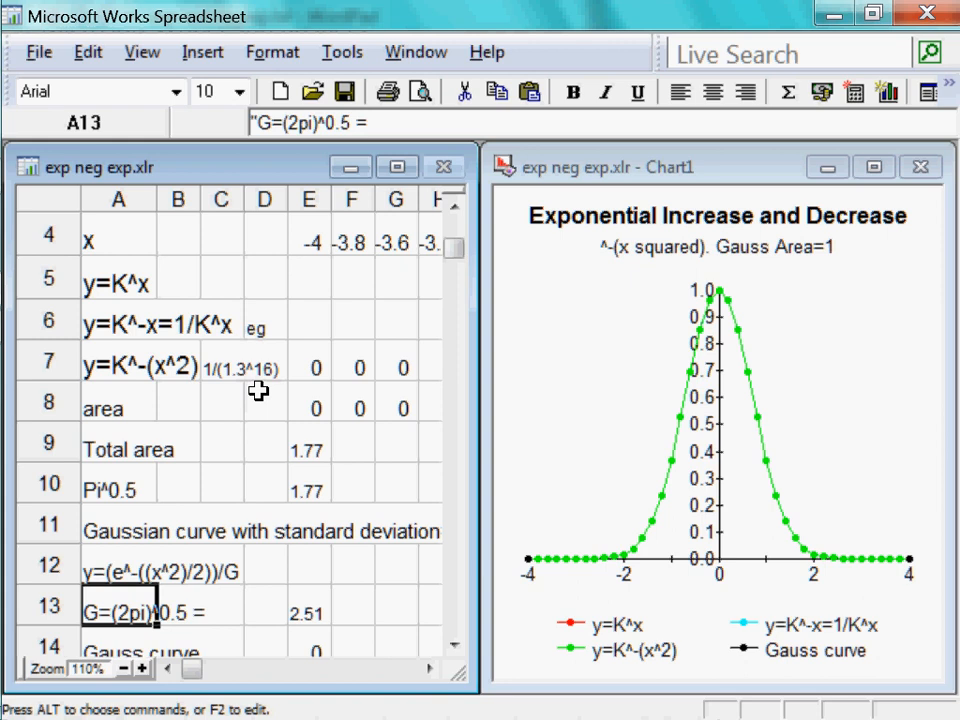
Fill the Gauss curve formula from E14 rightward across row 14 through AS14
key("Down")
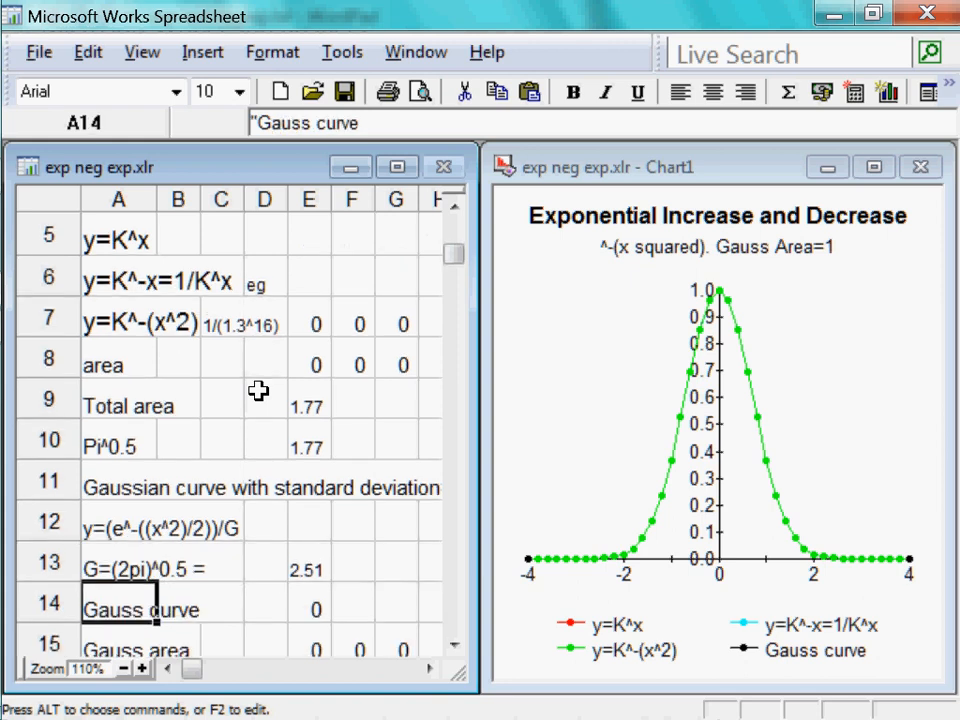
key("Right")
key("Right")
key("Right")
key("Right")
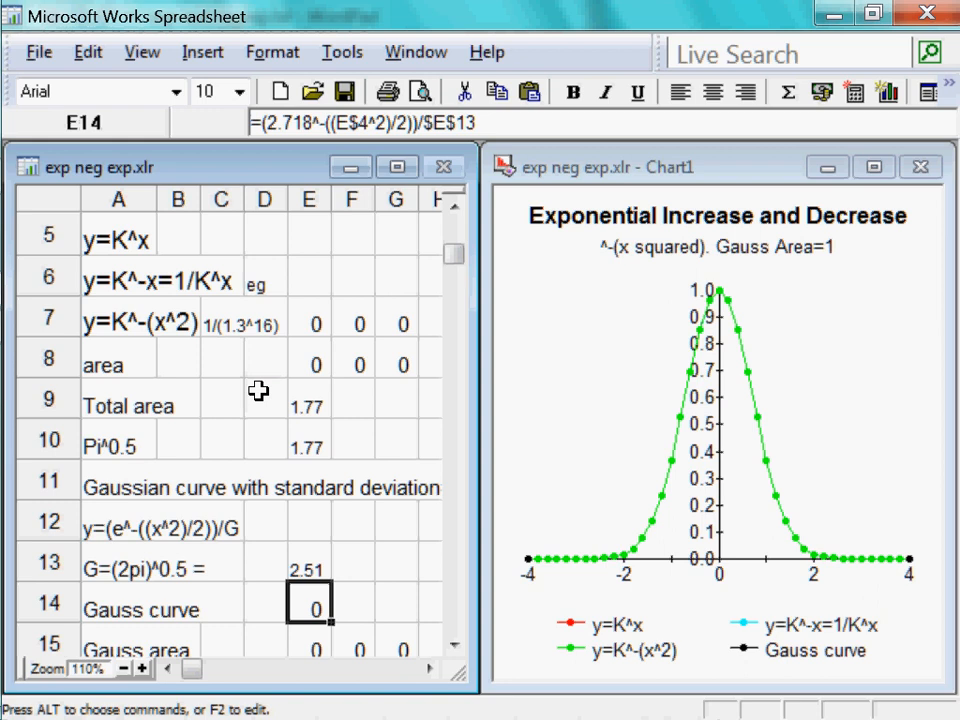
key("ctrl+shift+Right")
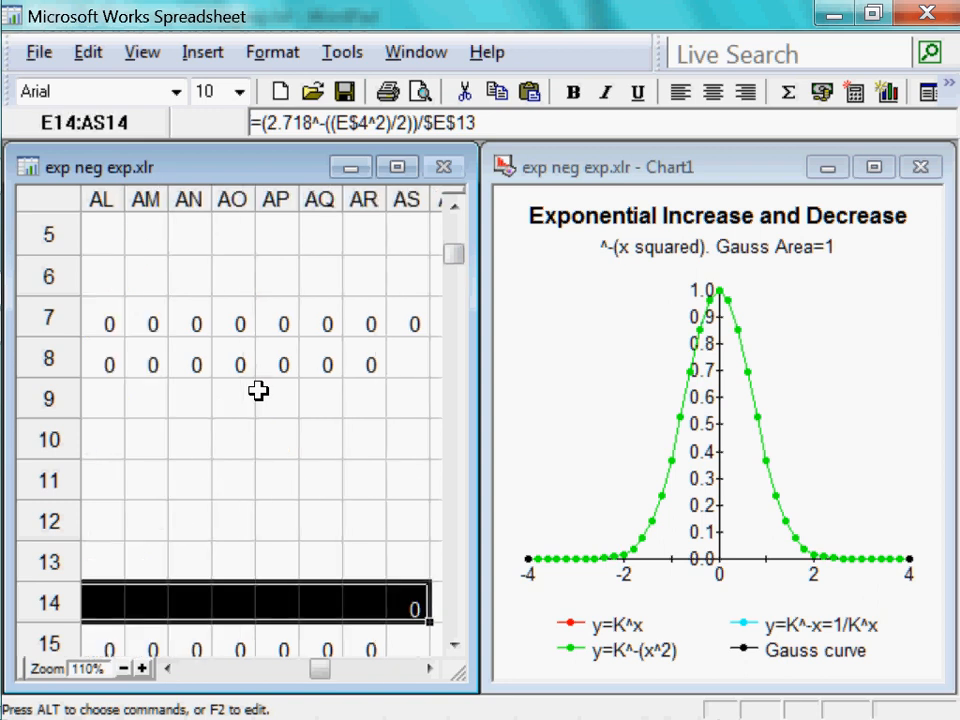
key("ctrl+r")
key("Left")
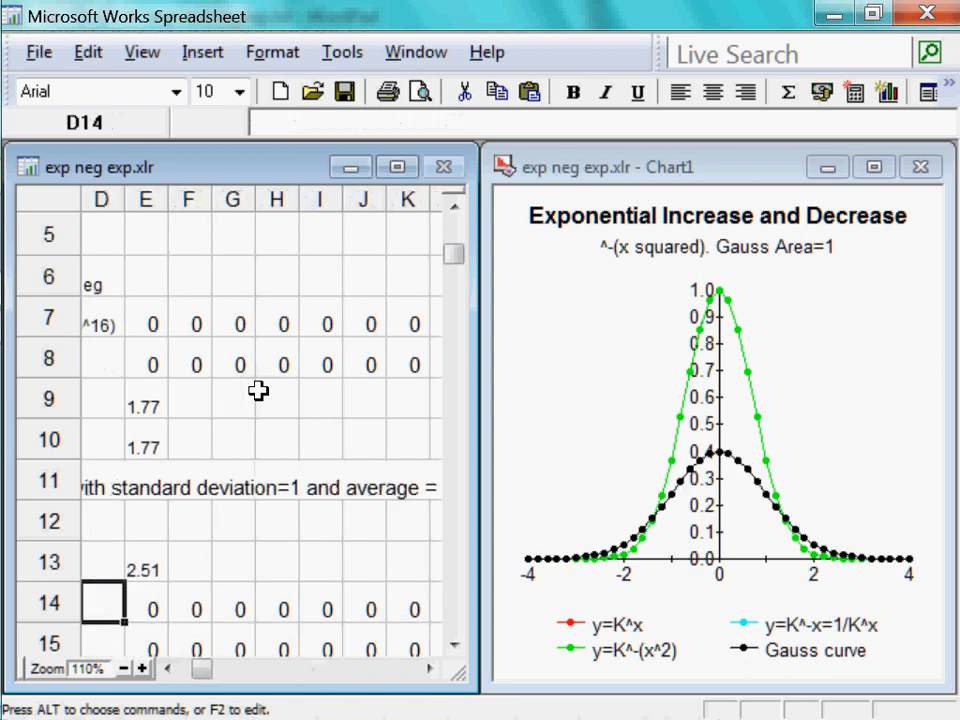
Examine the Gauss area and Total Gauss area rows below the Gauss curve
key("Left")
key("Left")
key("Left")
key("Down")
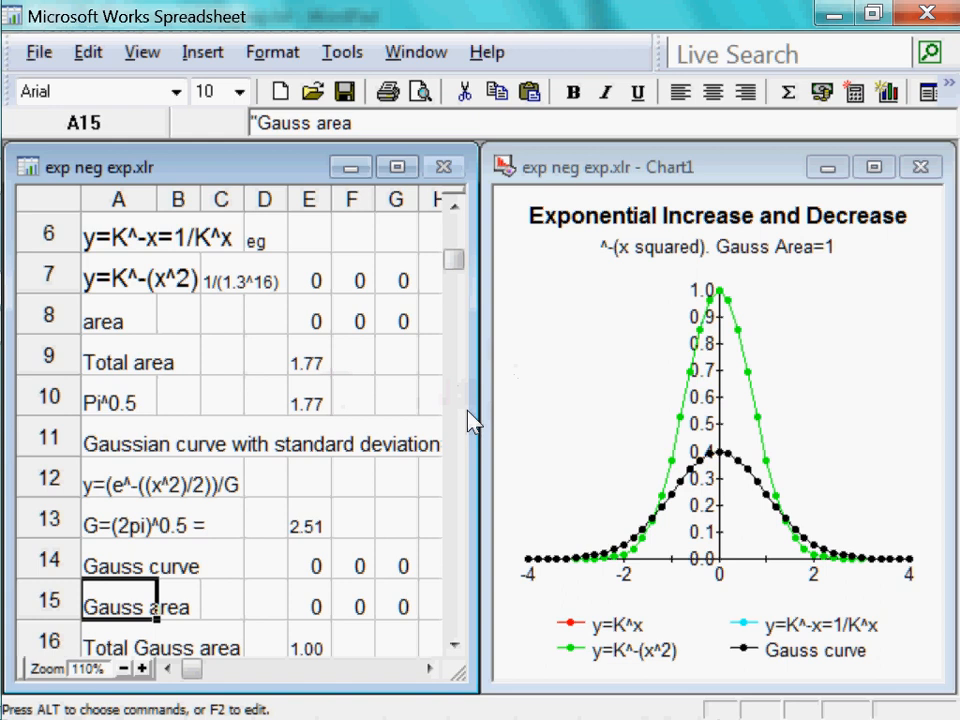
key("Down")
key("Down")
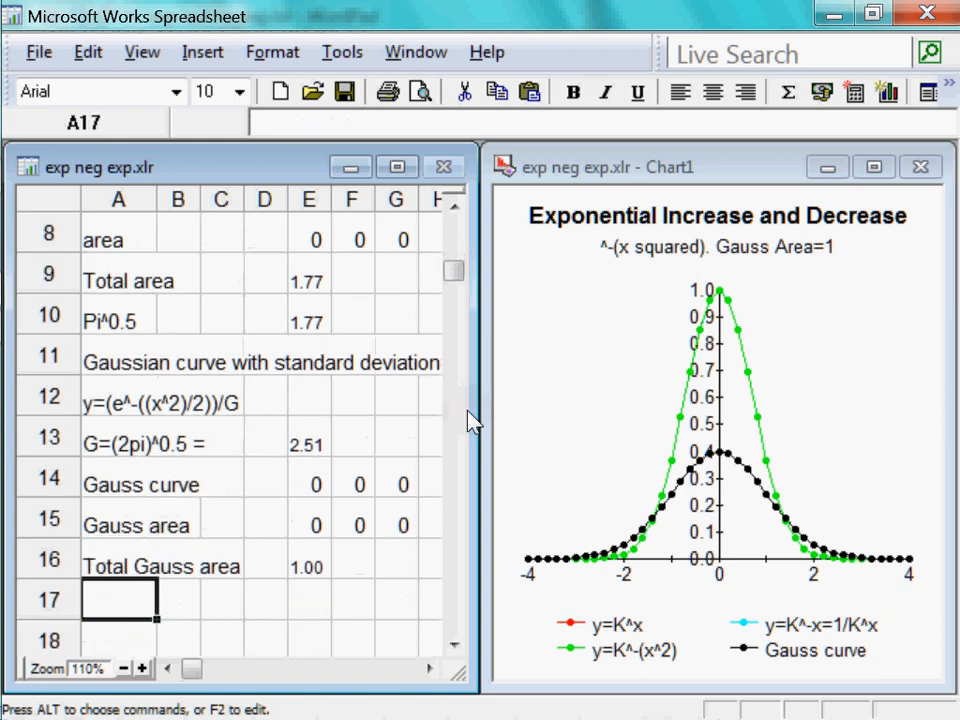
Change the K value in cell B3 to -2.718
key("Up")
key("Up")
key("Up")
key("Up")
key("Up")
key("Up")
key("Up")
key("Up")
key("Up")
key("Up")
key("Up")
key("Up")
key("Up")
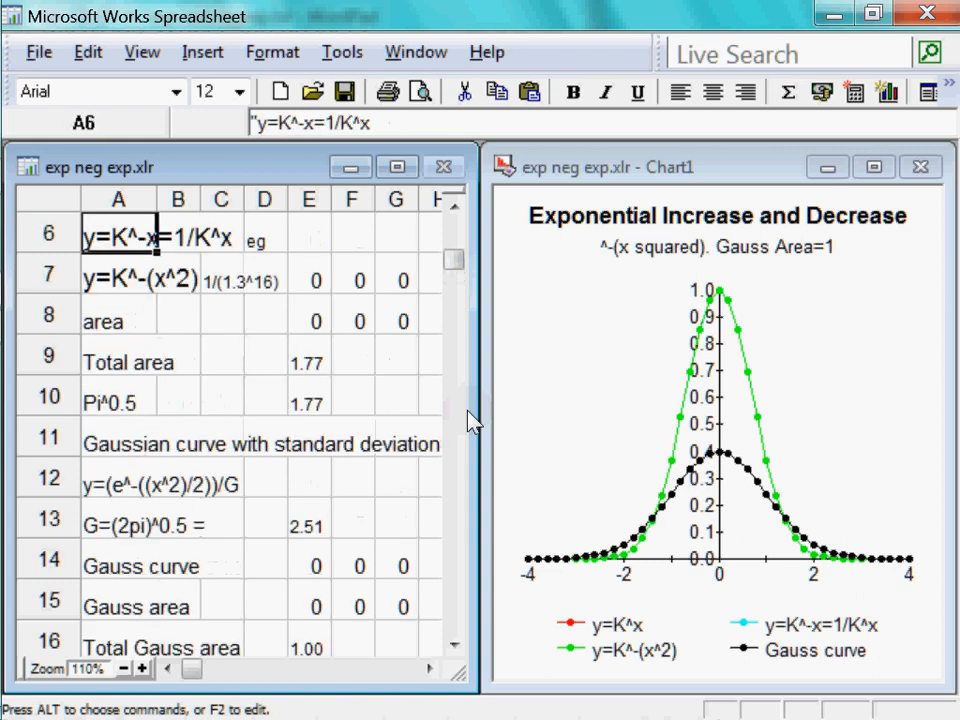
key("Up")
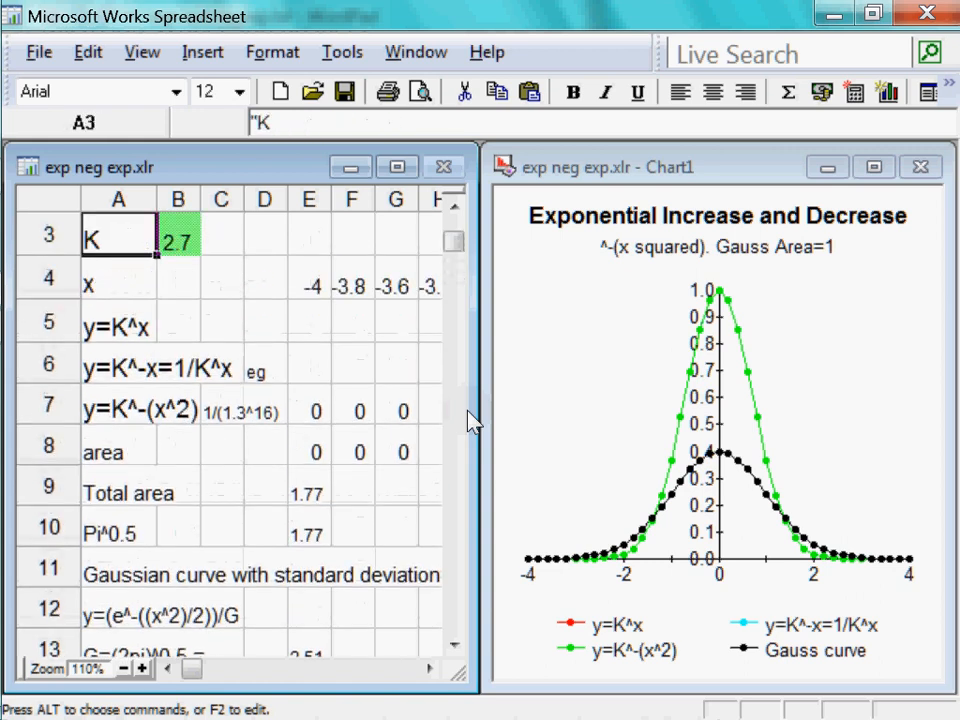
key("Right")
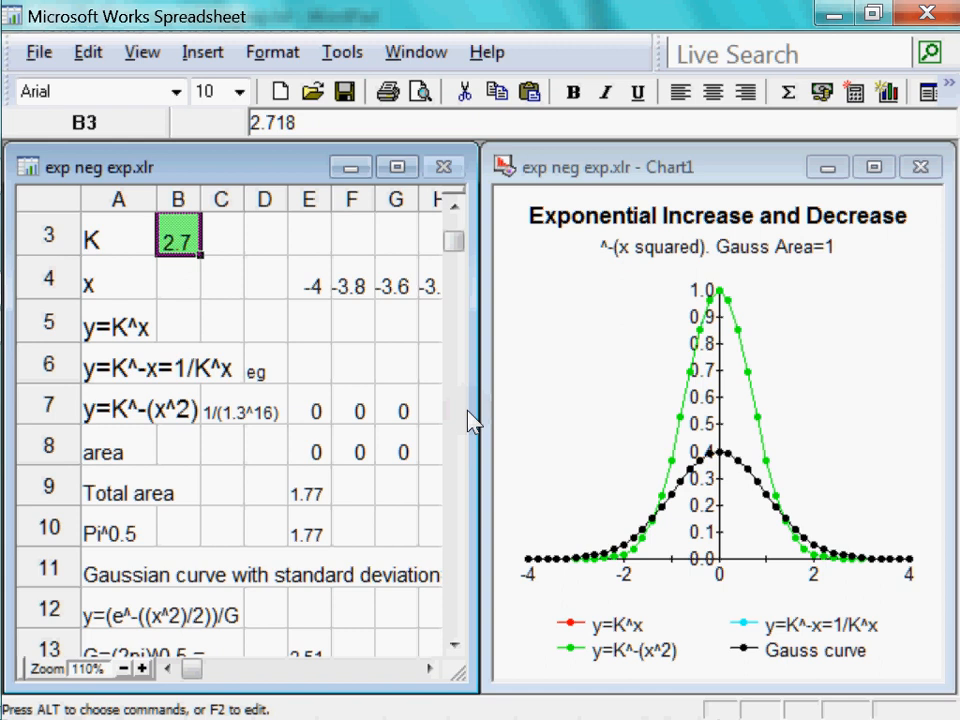
key("F2")
key("Left")
key("Left")
key("Left")
key("Left")
key("Left")
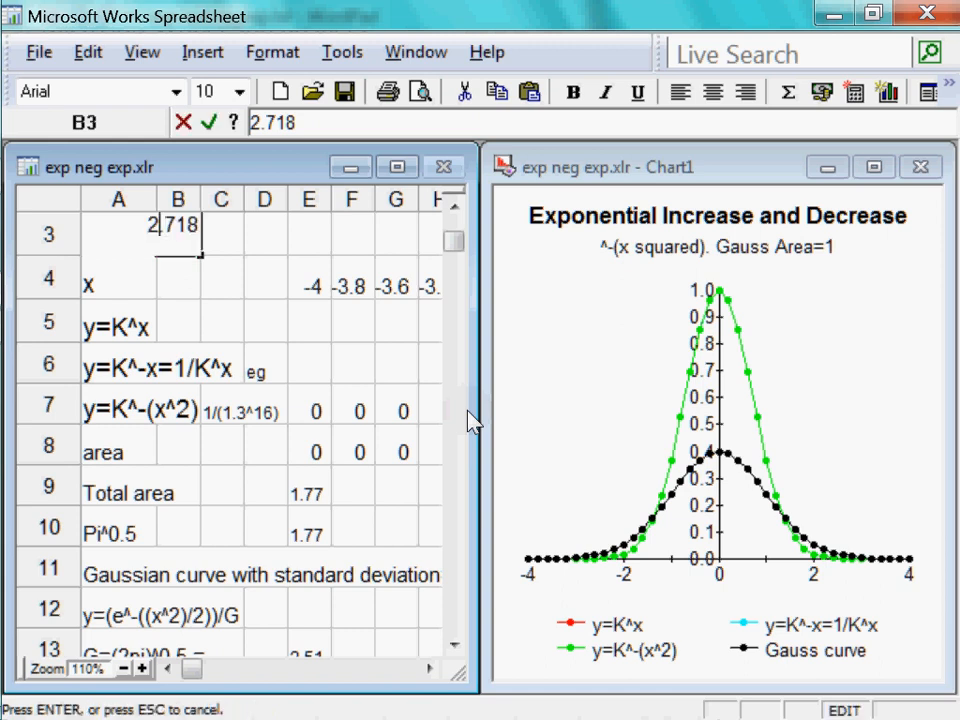
type("-")
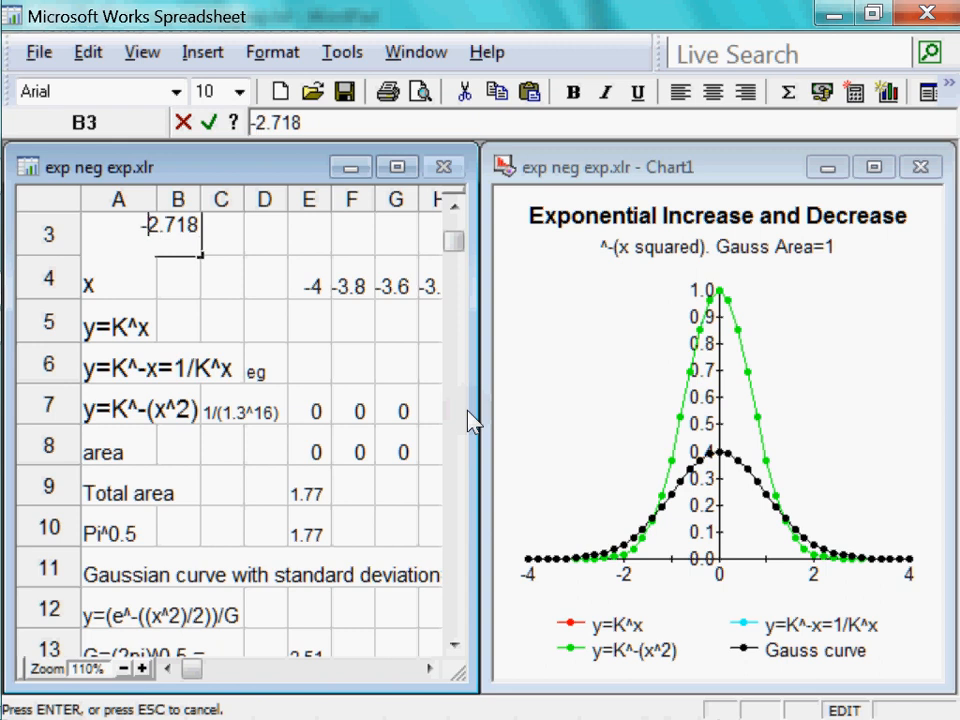
key("Return")
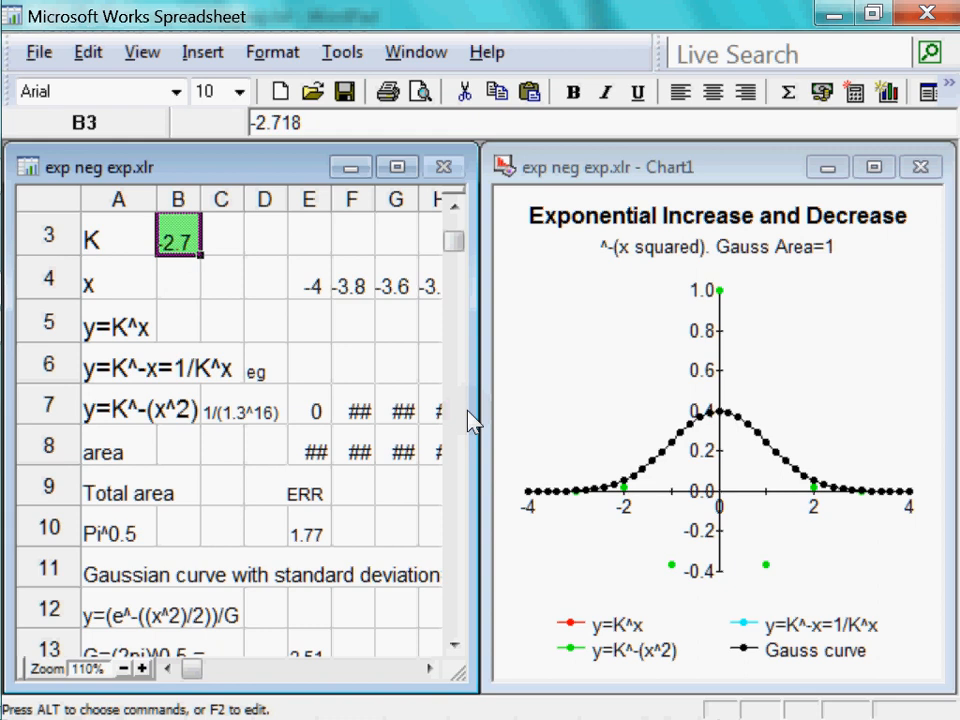
Examine the x values along row 4 from column E rightward against the K^-(x^2) results in row 7
key("Down")
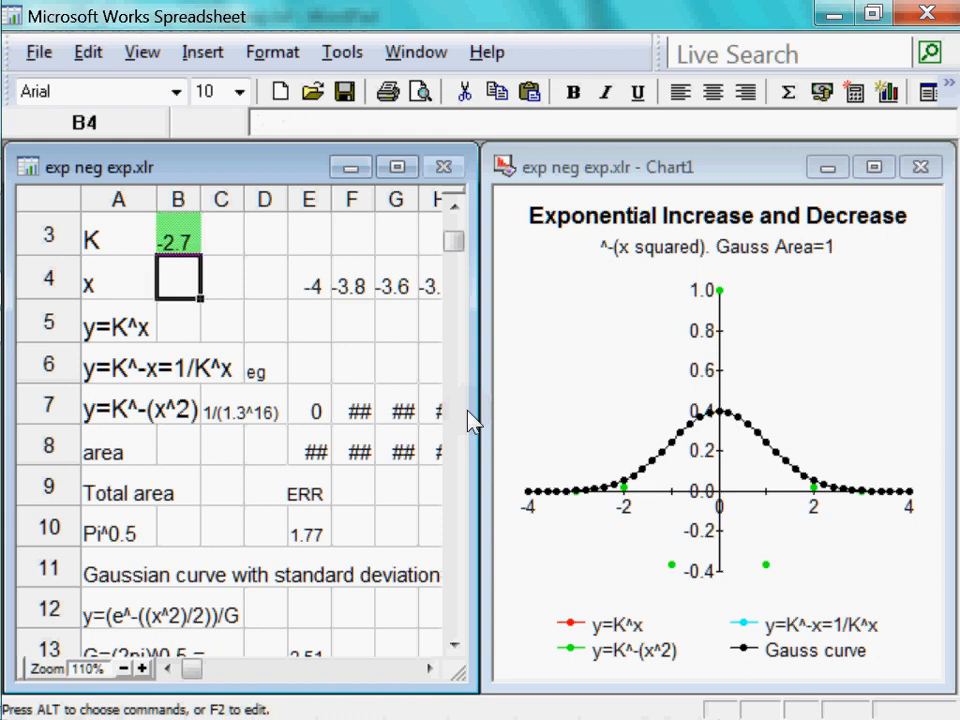
key("Right")
key("Right")
key("Right")
key("Right")
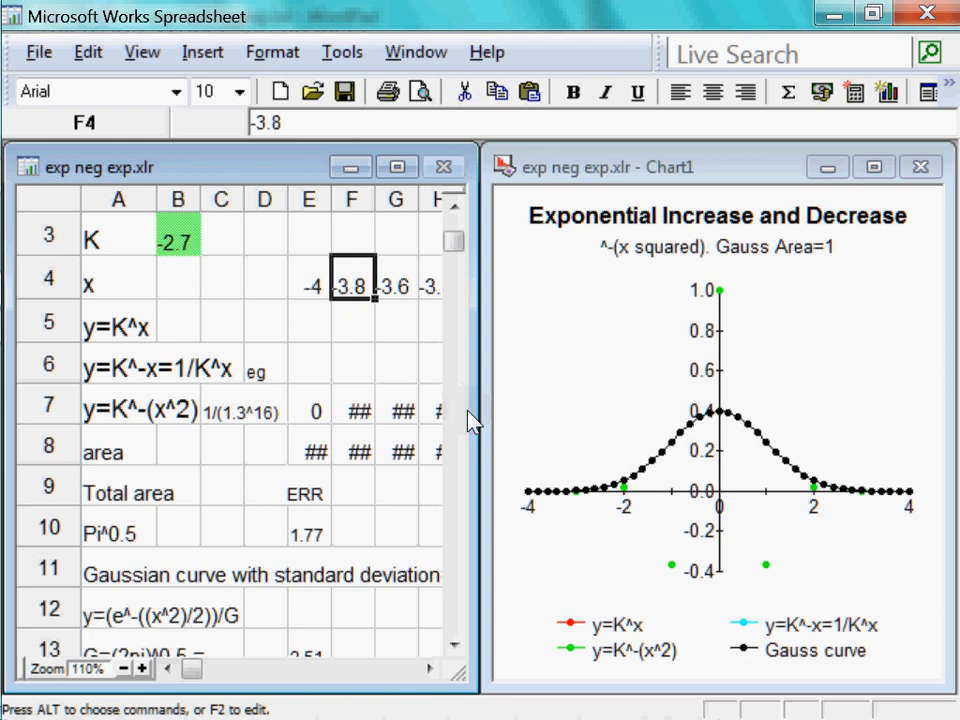
key("Left")
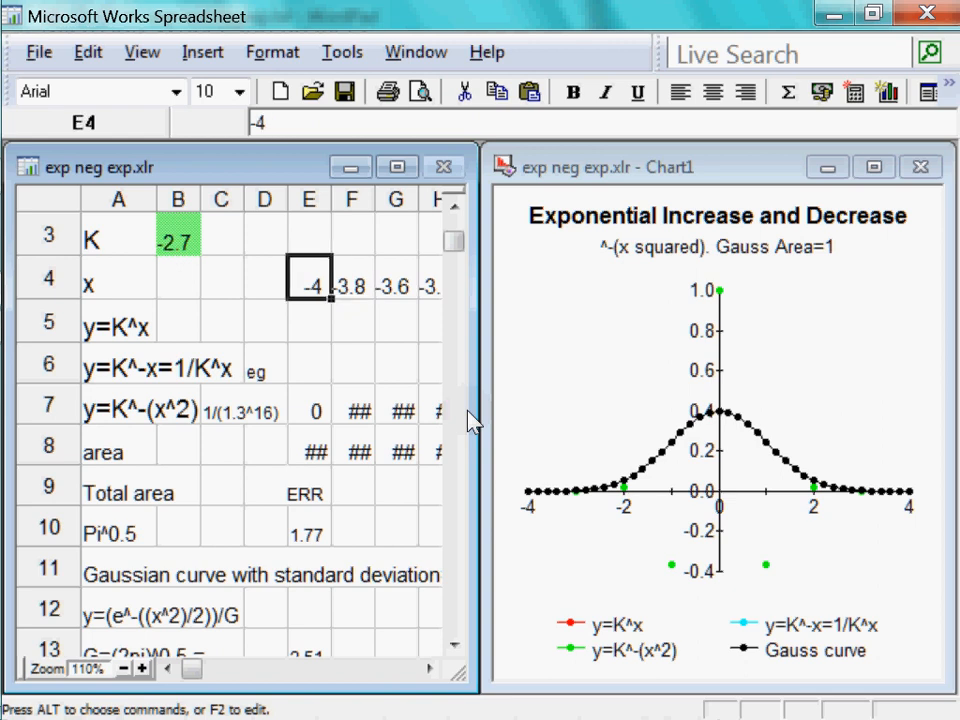
key("Right")
key("Right")
key("Right")
key("Right")
key("Right")
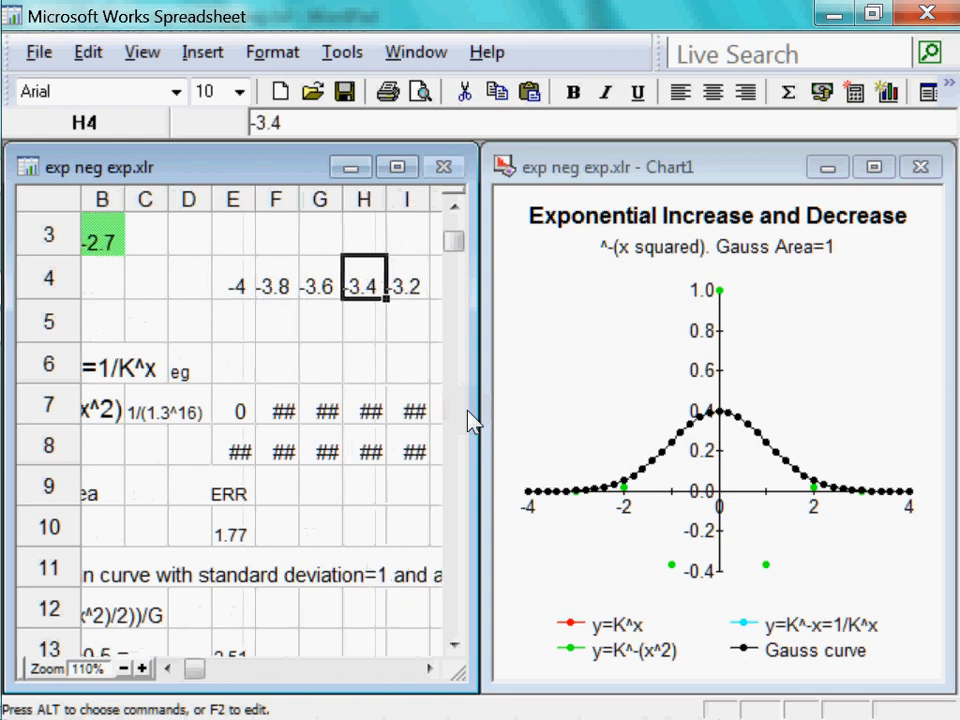